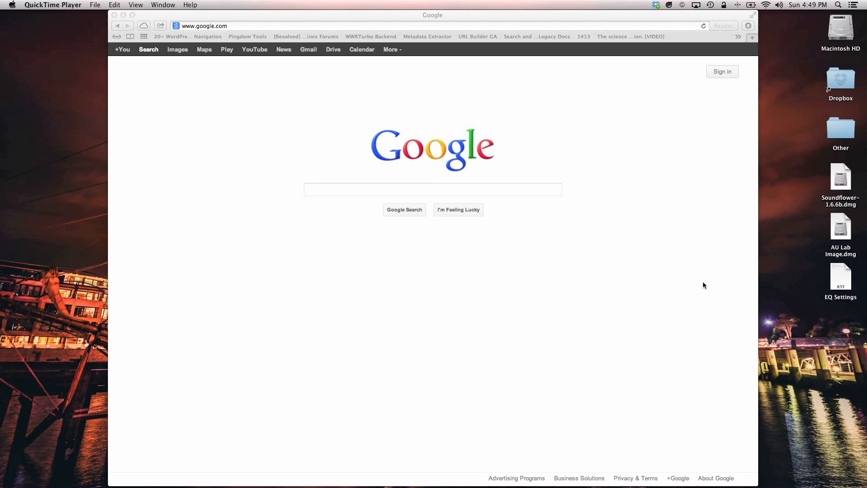
# Open the EQ Settings note from the desktop and load its Mastered for iTunes link in Safari.
pyautogui.doubleClick(840, 275)
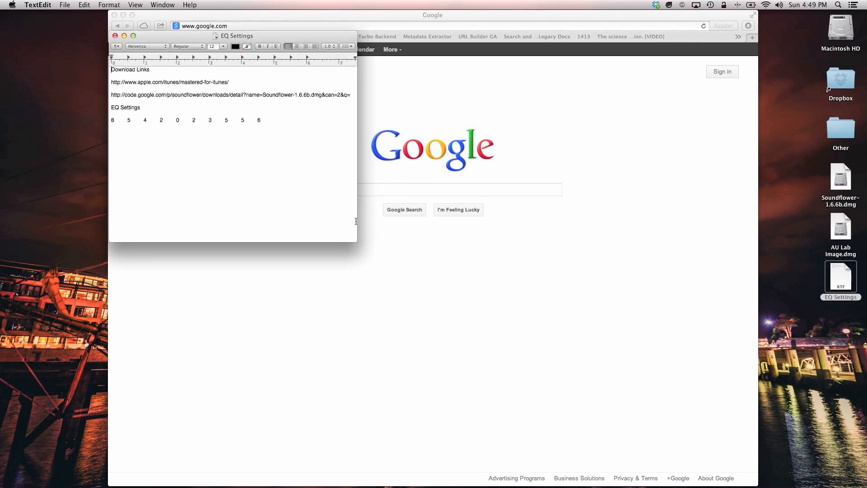
pyautogui.moveTo(217, 40); pyautogui.dragTo(680, 135)
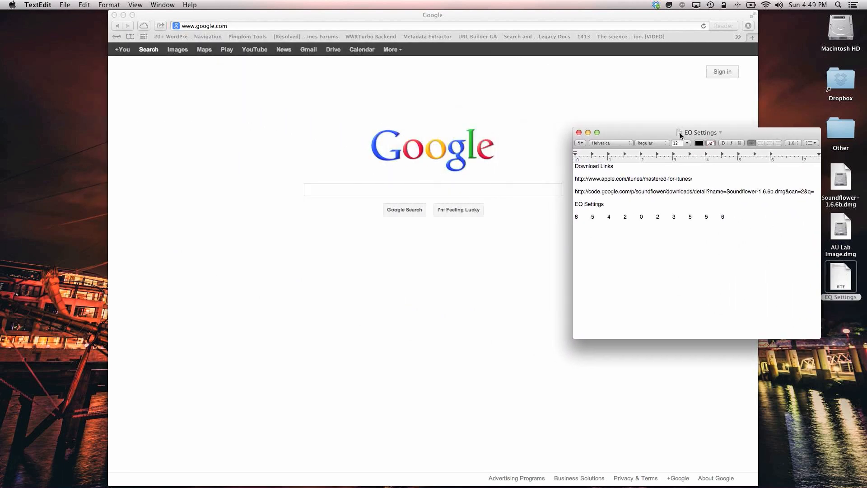
pyautogui.moveTo(699, 180); pyautogui.dragTo(568, 177)
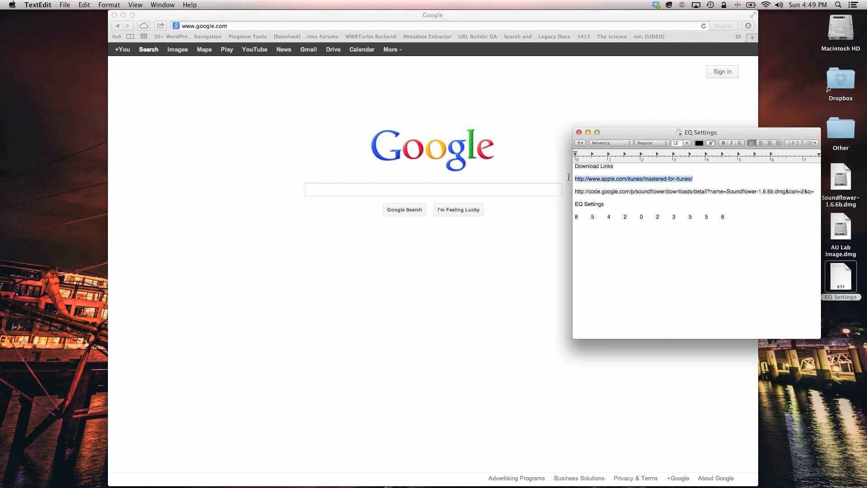
pyautogui.press('super+c')
pyautogui.click(232, 131)
pyautogui.click(238, 26)
pyautogui.press('super+v')
pyautogui.press('Return')
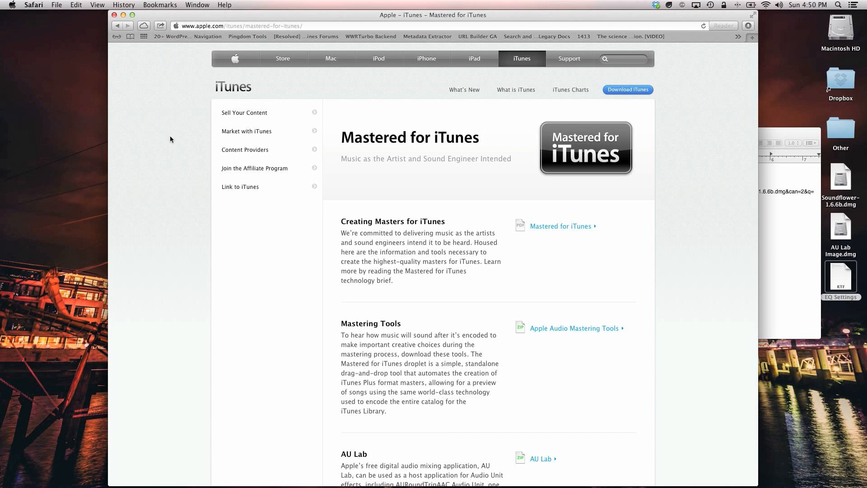
# Download AU Lab from the Mastered for iTunes page and clear the browser's downloads list.
pyautogui.scroll(-10, 182, 133)
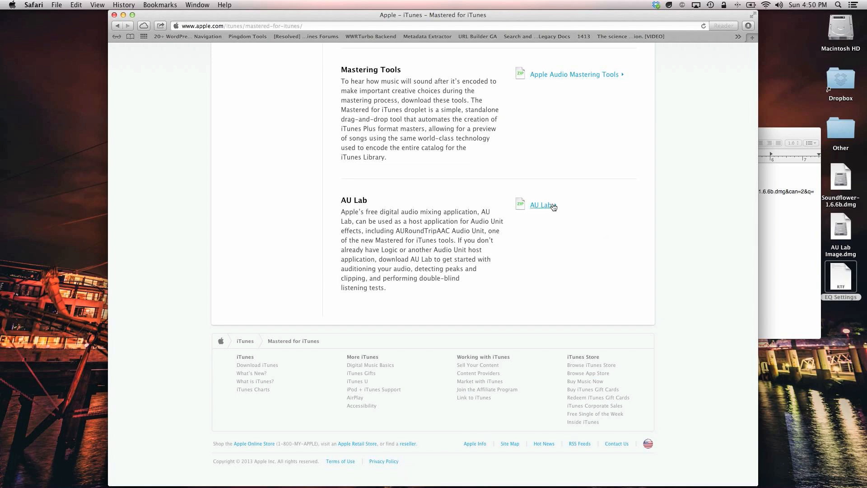
pyautogui.click(541, 209)
pyautogui.click(748, 26)
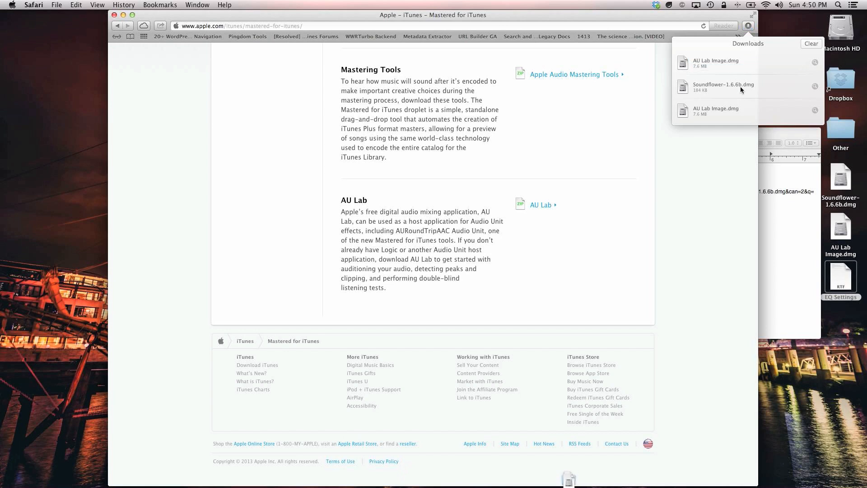
pyautogui.click(810, 44)
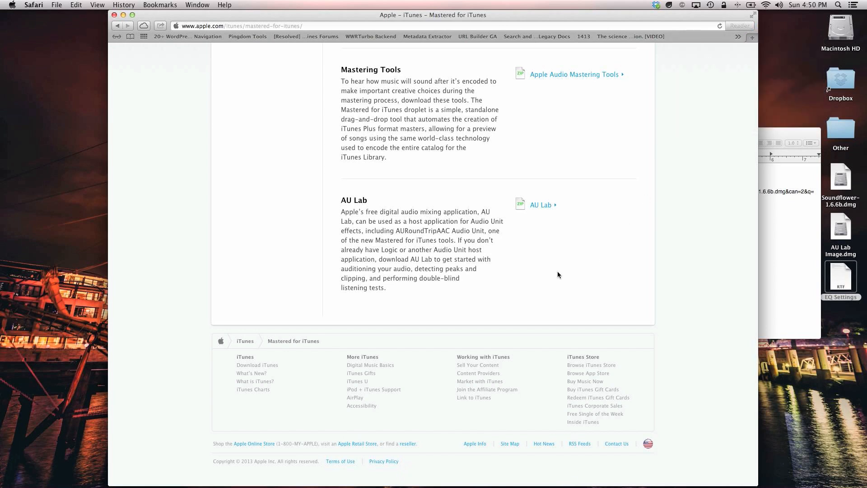
# Copy the code.google.com Soundflower link from the EQ Settings note and load it in Safari.
pyautogui.click(807, 263)
pyautogui.moveTo(574, 191); pyautogui.dragTo(819, 193)
pyautogui.press('super+c')
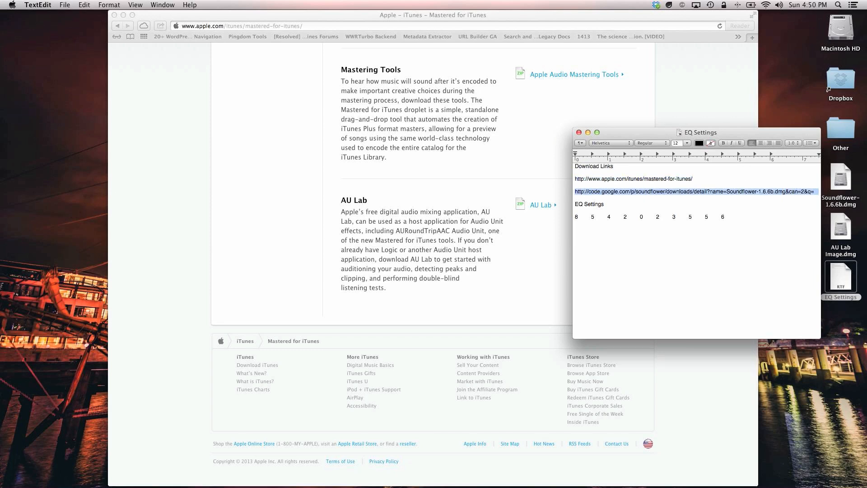
pyautogui.click(322, 30)
pyautogui.press('super+v')
pyautogui.press('Return')
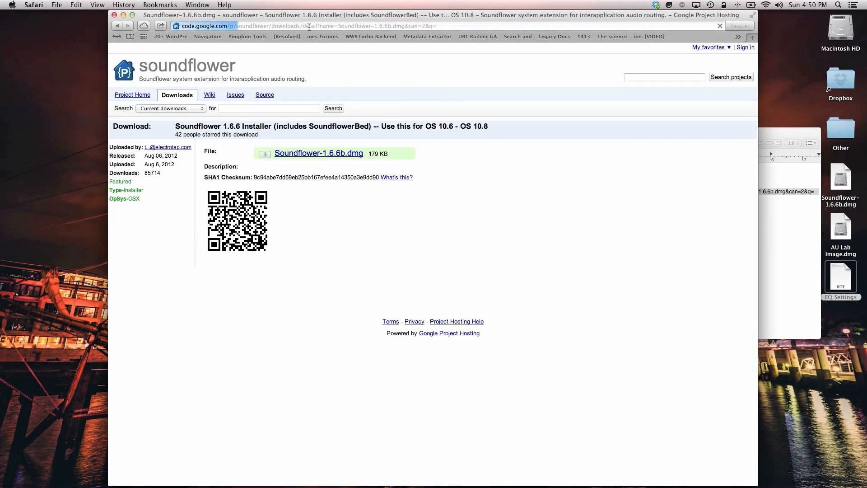
# Download Soundflower-1.6.6b.dmg from the project page and clear the downloads list.
pyautogui.click(317, 153)
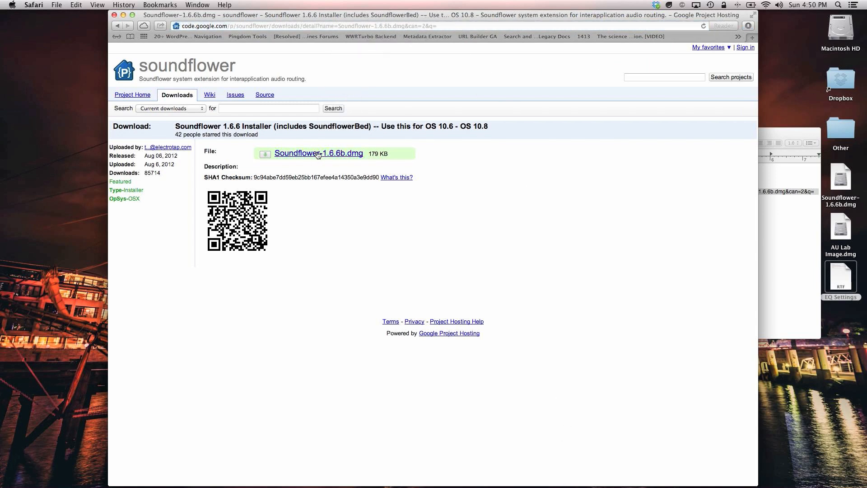
pyautogui.click(748, 26)
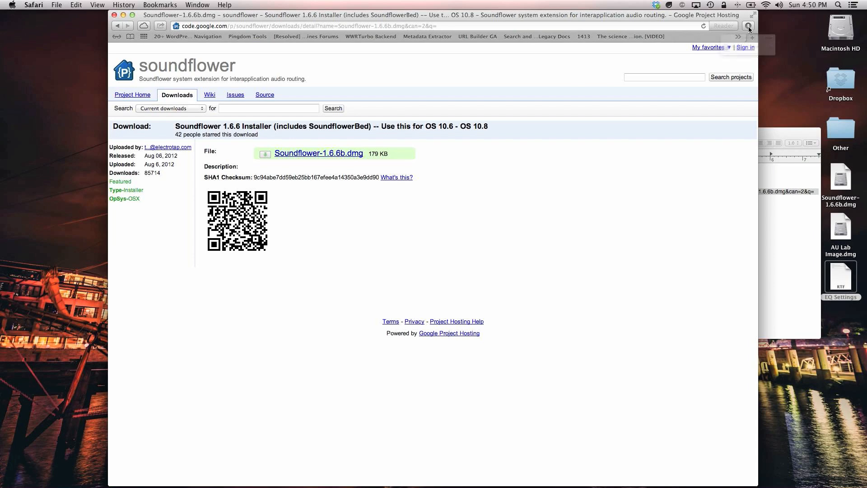
pyautogui.click(781, 45)
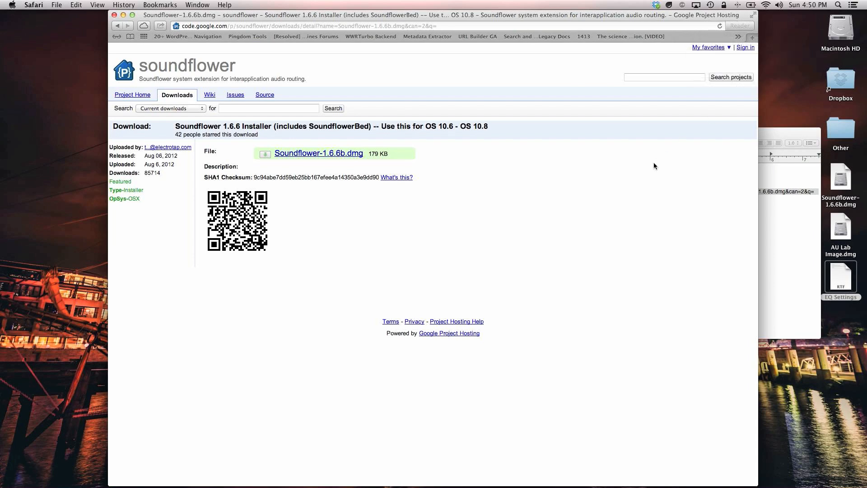
# Close the browser window and move the EQ Settings note away from the desktop icons.
pyautogui.press('super+w')
pyautogui.moveTo(720, 133); pyautogui.dragTo(420, 55)
pyautogui.click(818, 178)
pyautogui.click(842, 181)
pyautogui.click(845, 229)
pyautogui.click(757, 233)
pyautogui.click(505, 193)
pyautogui.click(497, 164)
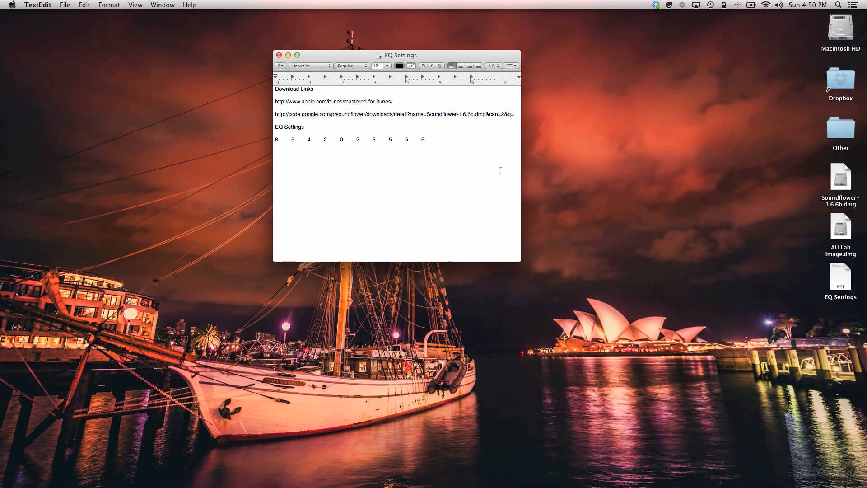
# Open Soundflower-1.6.6b.dmg, launch the Soundflower package installer and agree to its license.
pyautogui.doubleClick(841, 181)
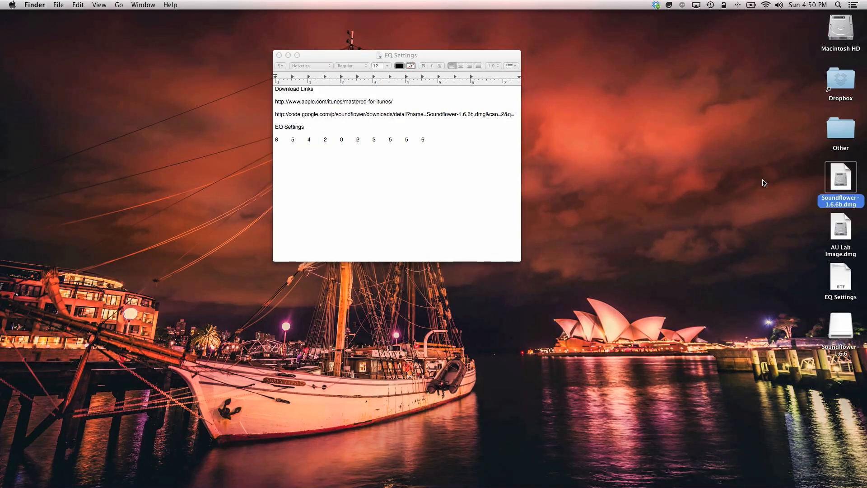
pyautogui.doubleClick(461, 185)
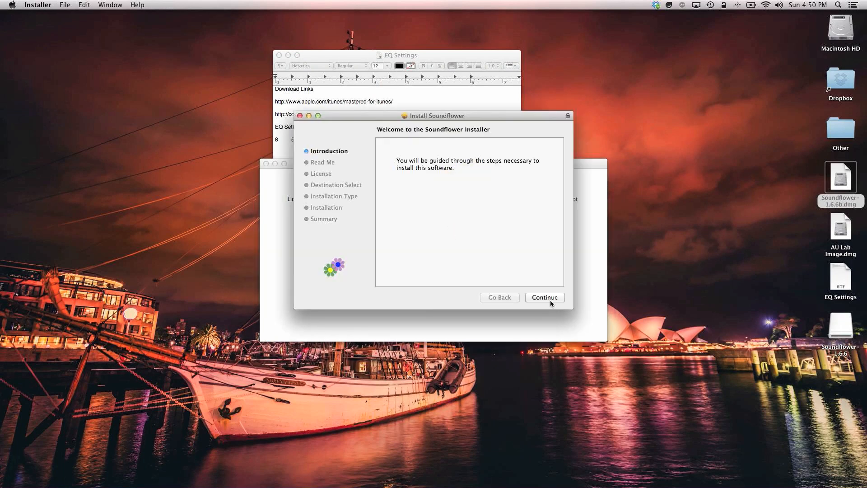
pyautogui.click(549, 299)
pyautogui.click(549, 300)
pyautogui.click(550, 300)
pyautogui.click(516, 192)
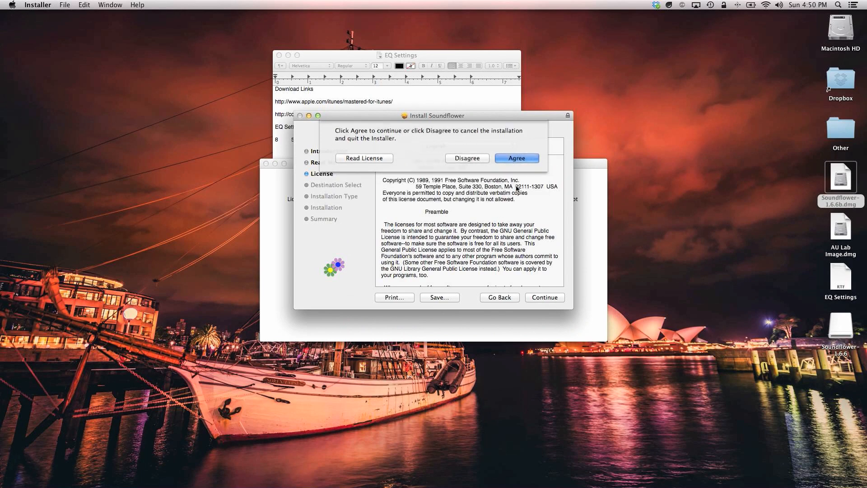
# Run the standard Soundflower installation, authorizing it with the account password and accepting the required restart.
pyautogui.click(549, 298)
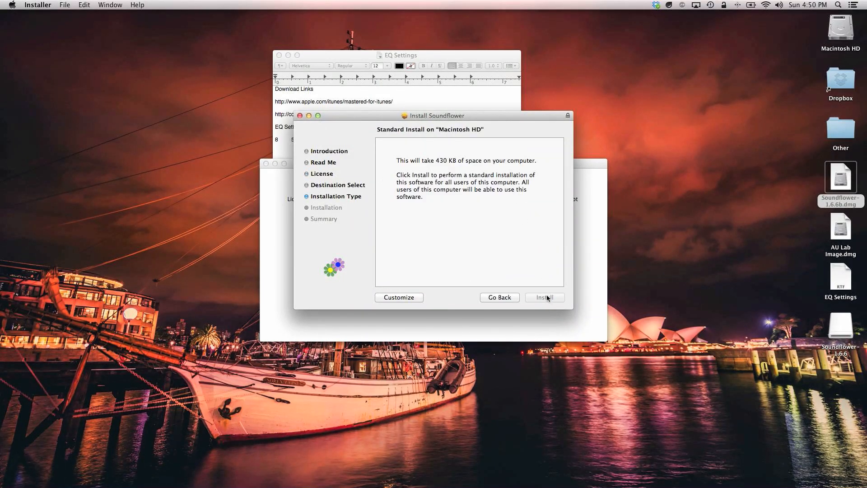
pyautogui.write('********')
pyautogui.press('Return')
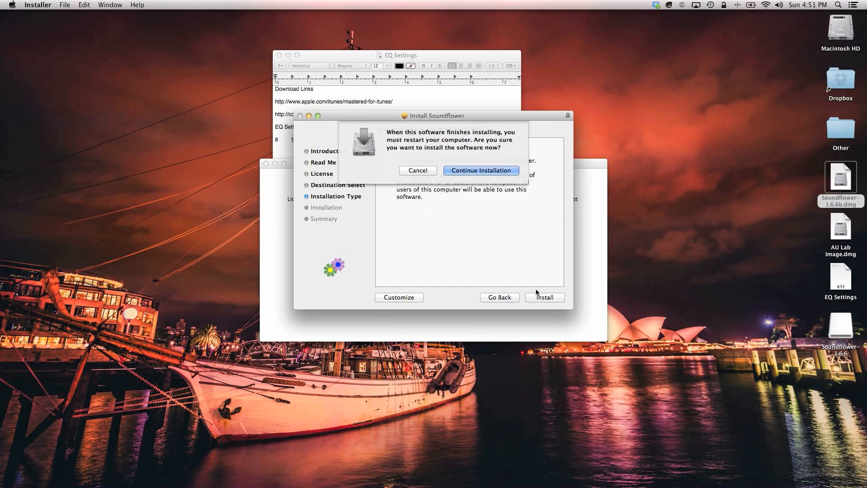
pyautogui.click(488, 170)
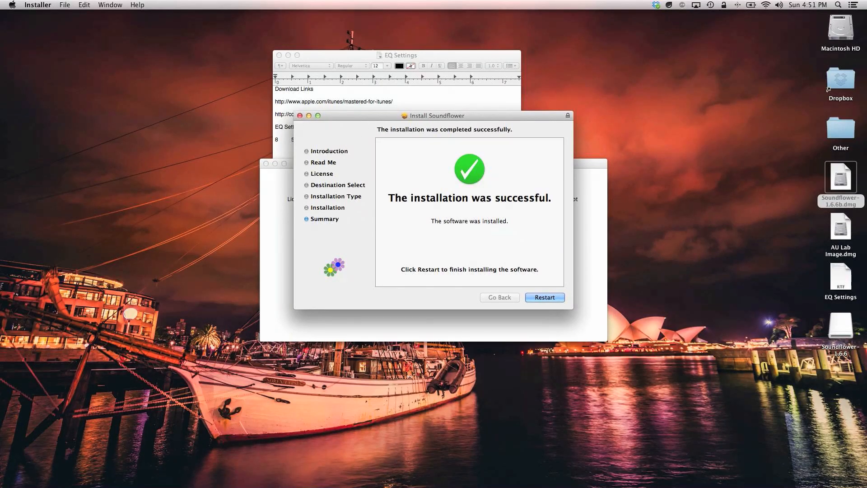
# Open AU Lab Image.dmg and copy AU Lab into the Utilities folder, authorizing the change with the account password.
pyautogui.click(845, 234)
pyautogui.doubleClick(840, 232)
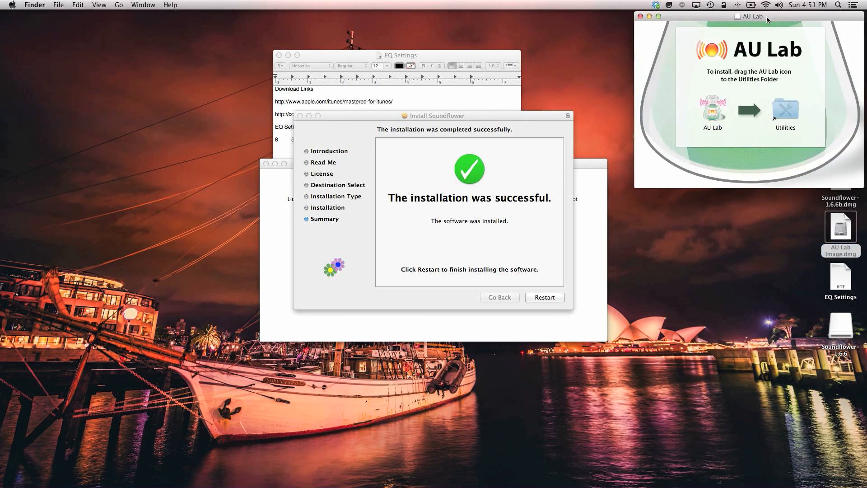
pyautogui.moveTo(769, 15); pyautogui.dragTo(475, 79)
pyautogui.moveTo(424, 172); pyautogui.dragTo(493, 175)
pyautogui.click(445, 168)
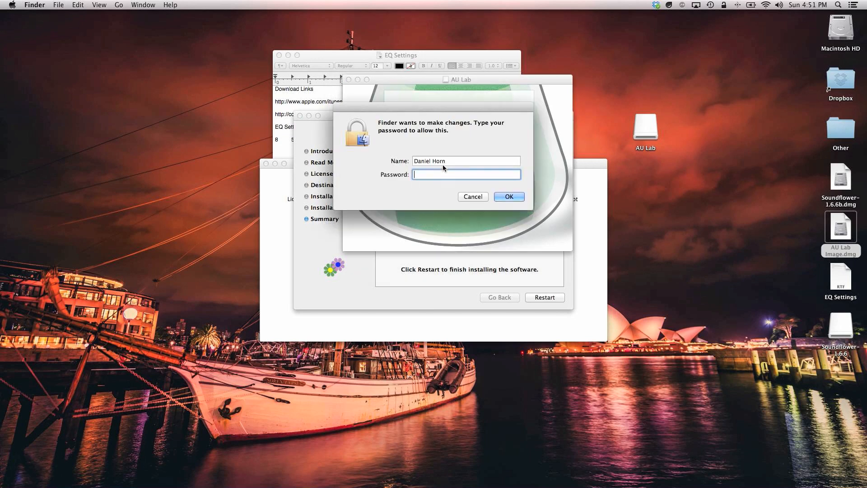
pyautogui.write('••••')
pyautogui.press('Return')
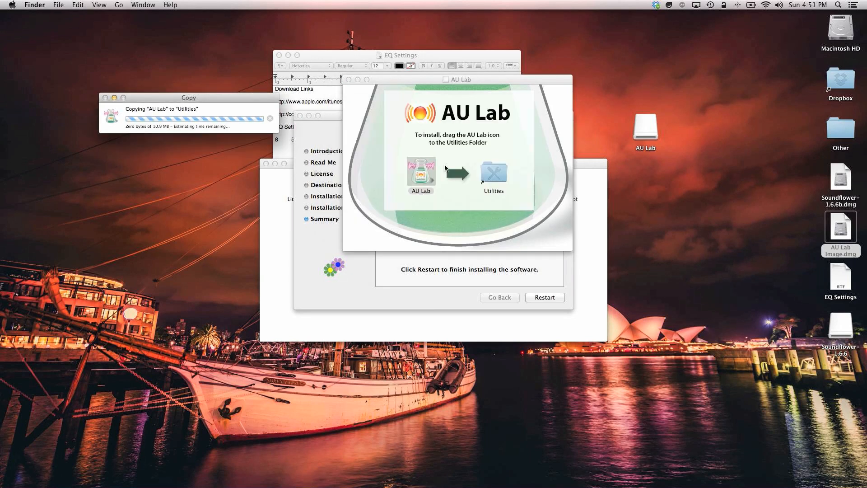
# Close the AU Lab and Soundflower-1.6.6 disk image windows.
pyautogui.click(348, 80)
pyautogui.click(390, 210)
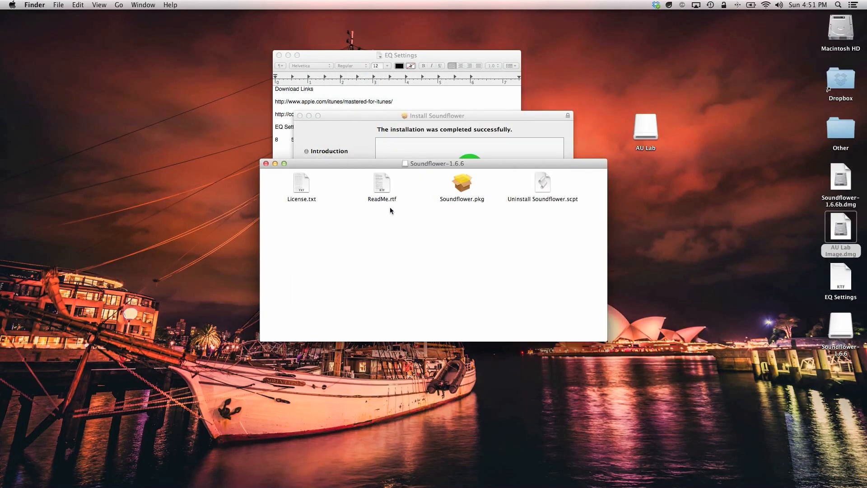
pyautogui.click(266, 163)
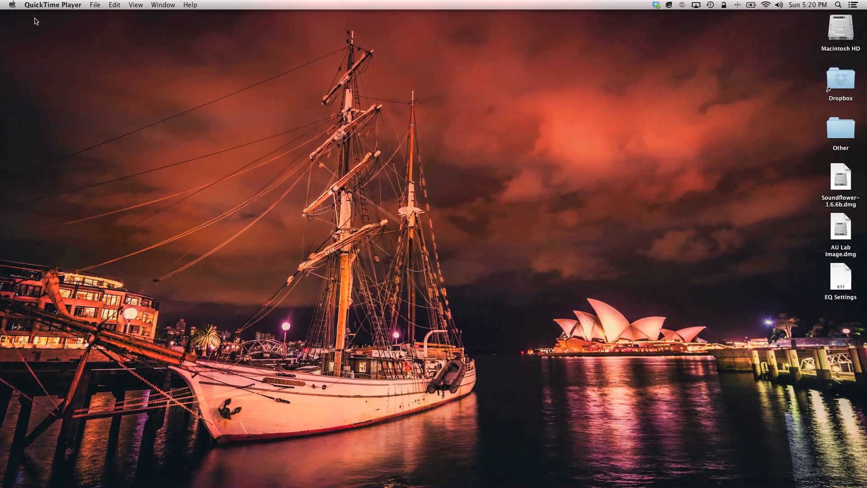
# Set the system's sound output device to Soundflower (2ch) in System Preferences.
pyautogui.click(12, 6)
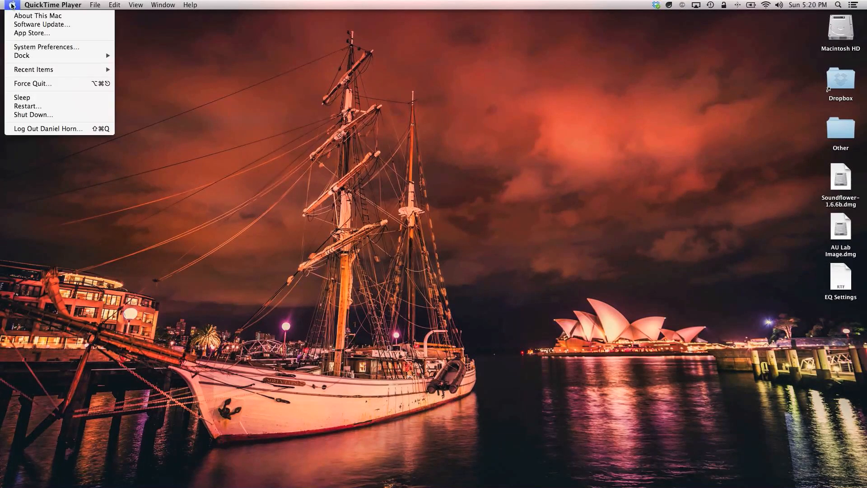
pyautogui.click(28, 46)
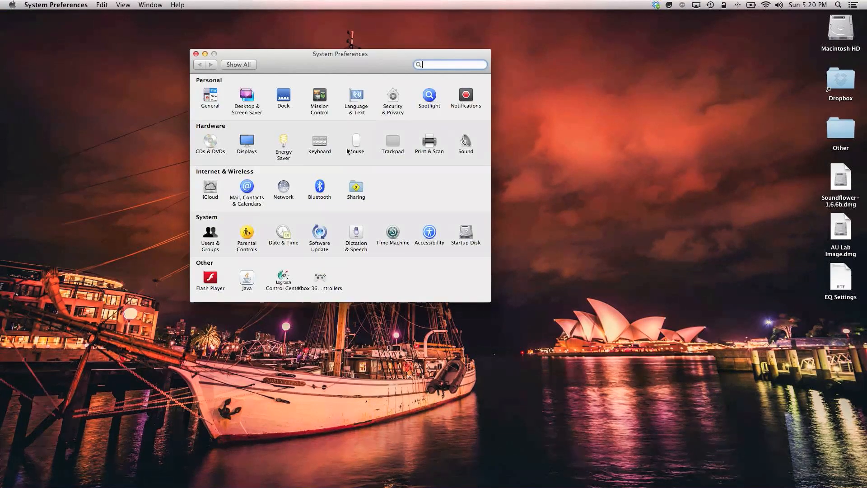
pyautogui.click(466, 141)
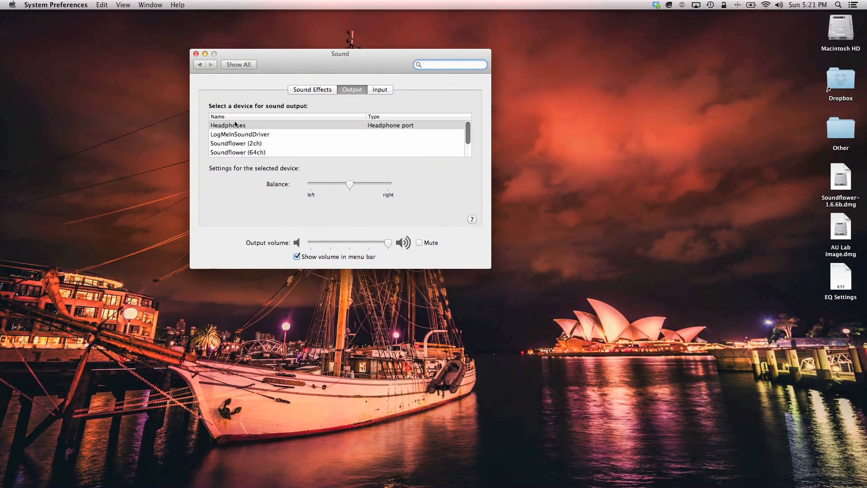
pyautogui.click(246, 143)
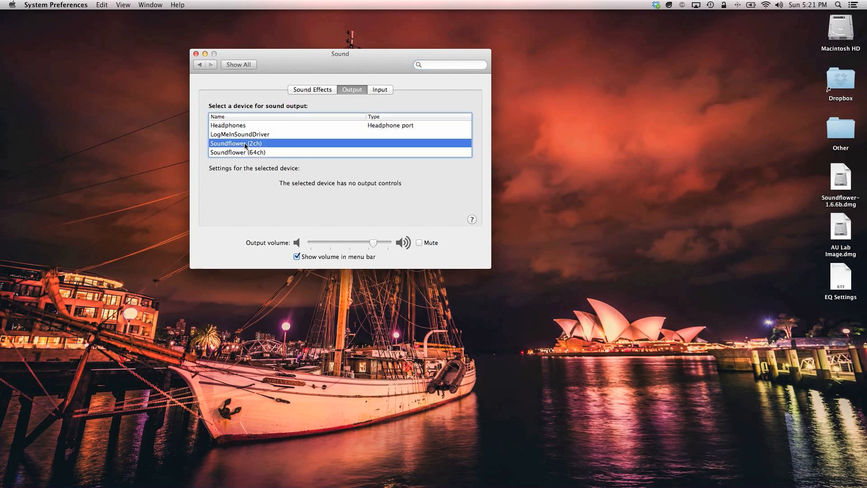
# Set the sound input device to Soundflower (2ch) and close System Preferences.
pyautogui.click(384, 89)
pyautogui.click(254, 143)
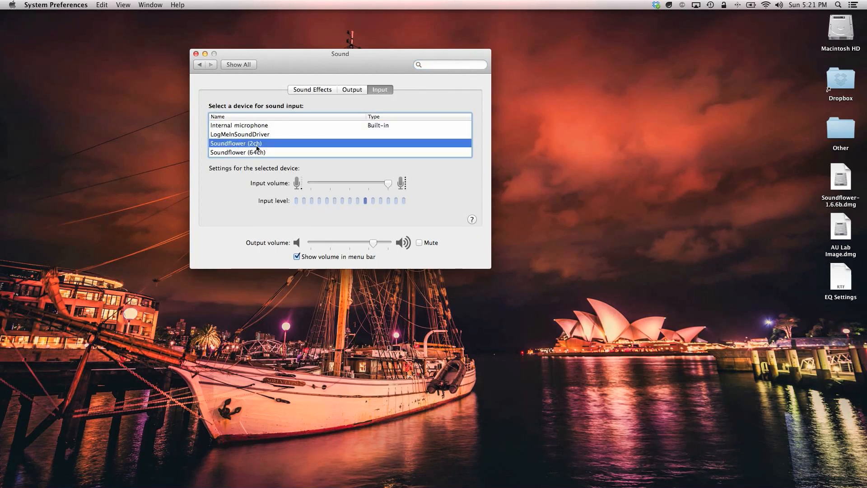
pyautogui.click(238, 65)
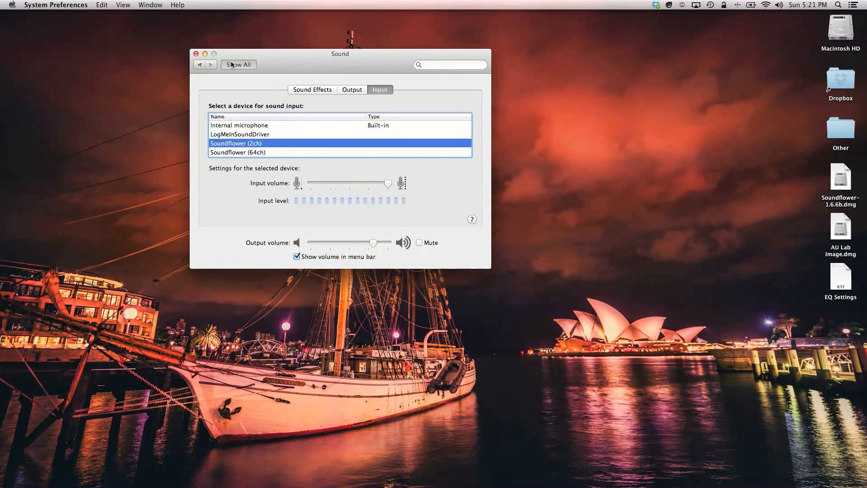
pyautogui.click(195, 54)
pyautogui.click(339, 205)
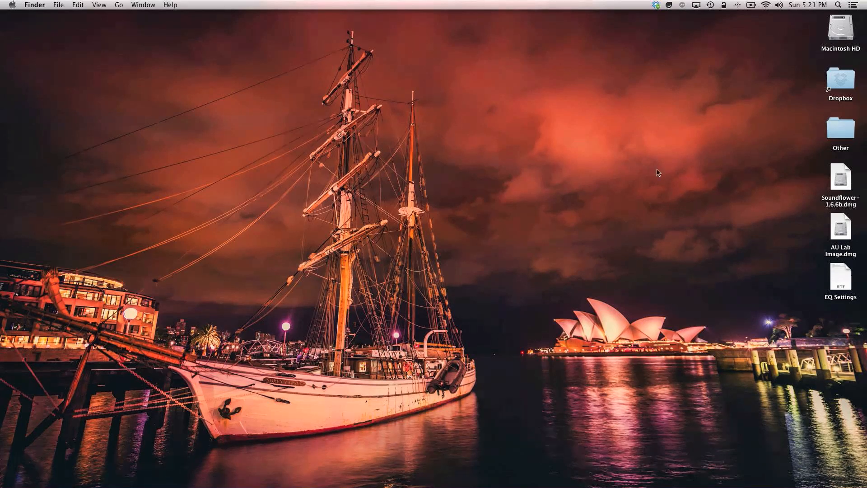
# Launch AU Lab from the Utilities folder inside Applications on Macintosh HD, and close the Finder window.
pyautogui.doubleClick(840, 28)
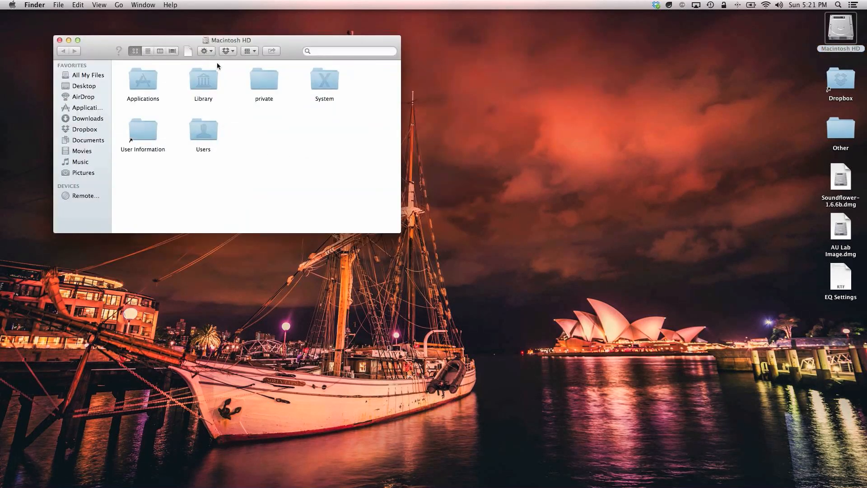
pyautogui.moveTo(219, 34); pyautogui.dragTo(355, 125)
pyautogui.click(281, 168)
pyautogui.doubleClick(281, 167)
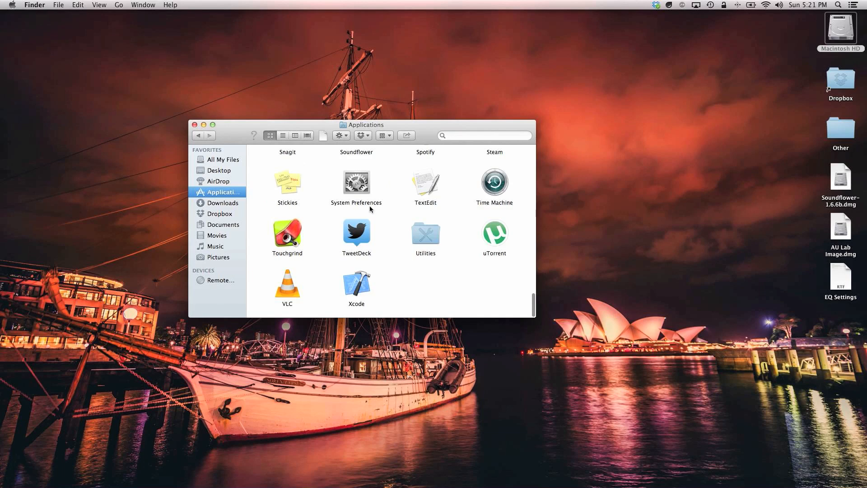
pyautogui.doubleClick(427, 238)
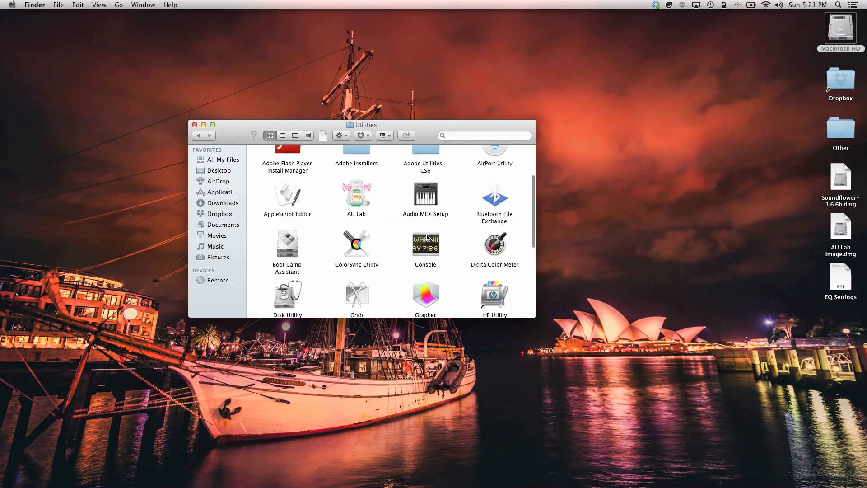
pyautogui.doubleClick(355, 199)
pyautogui.click(199, 127)
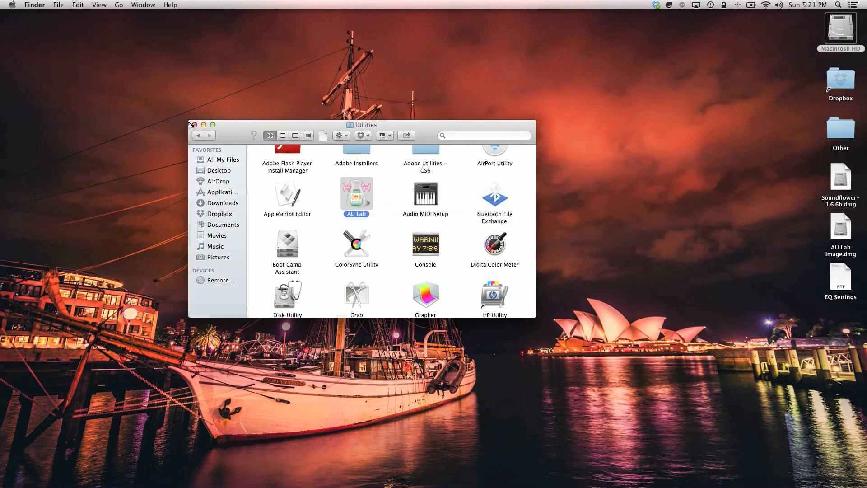
# Close the Finder window, switch to AU Lab and start a new document configuration.
pyautogui.click(195, 125)
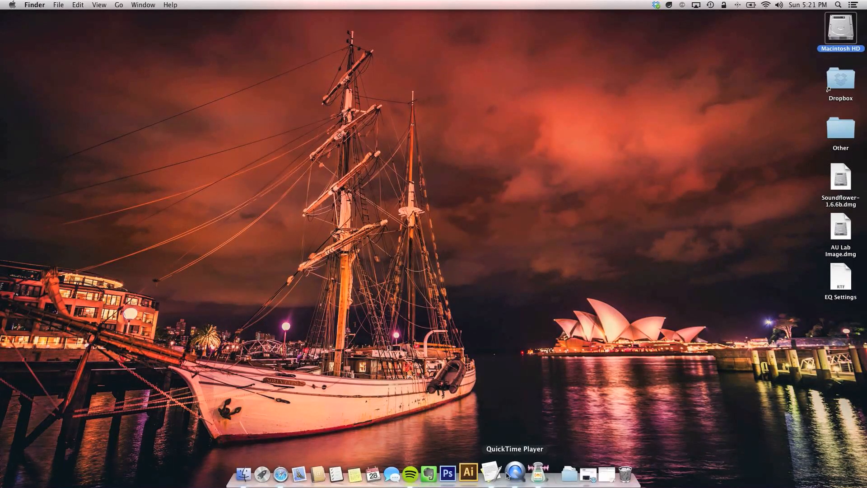
pyautogui.click(506, 471)
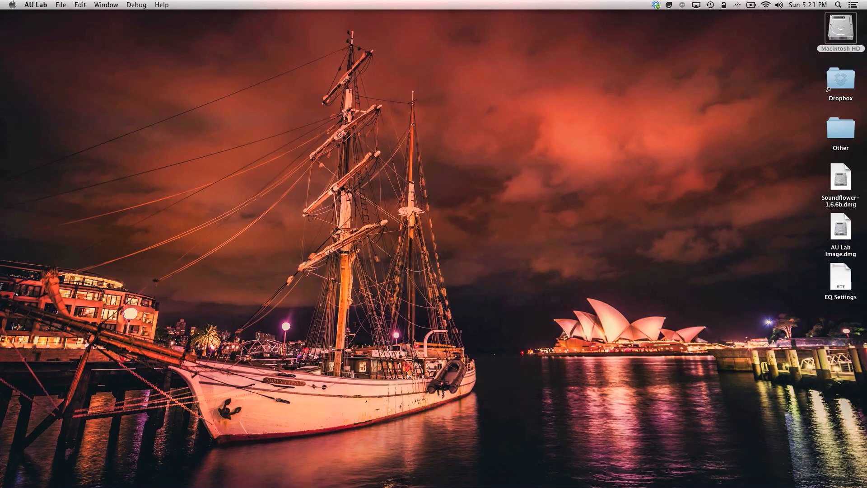
pyautogui.click(61, 5)
pyautogui.click(68, 18)
pyautogui.moveTo(351, 170); pyautogui.dragTo(398, 67)
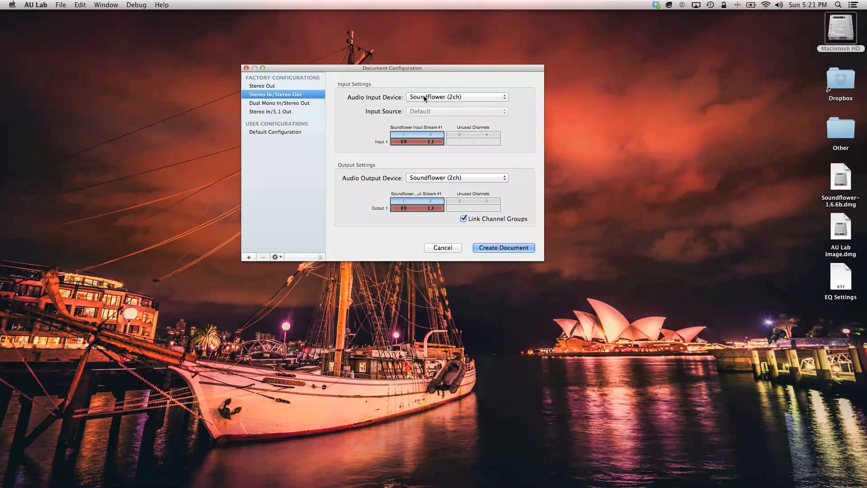
# Set the document's audio output device to Built-in Output and create the document.
pyautogui.click(432, 178)
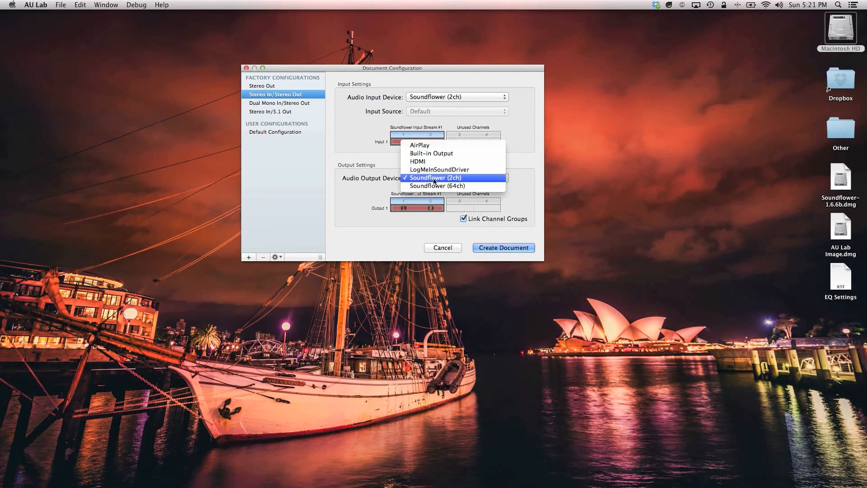
pyautogui.click(429, 154)
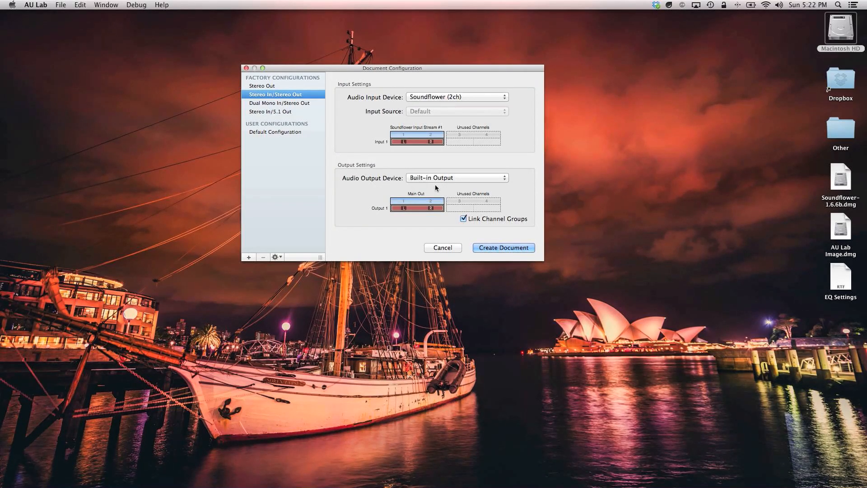
pyautogui.click(505, 248)
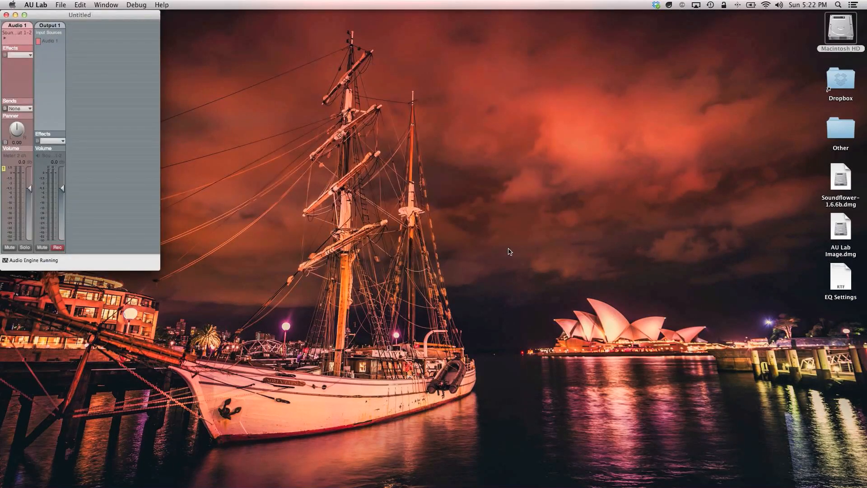
# Add an AUGraphicEQ effect to Output 1, place the mixer window beside the equalizer, and switch the equalizer to 10 bands.
pyautogui.moveTo(79, 15); pyautogui.dragTo(329, 73)
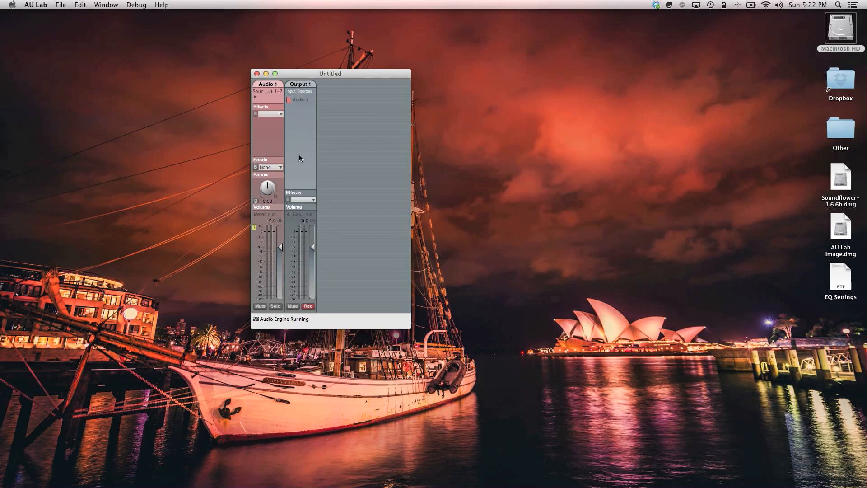
pyautogui.click(305, 200)
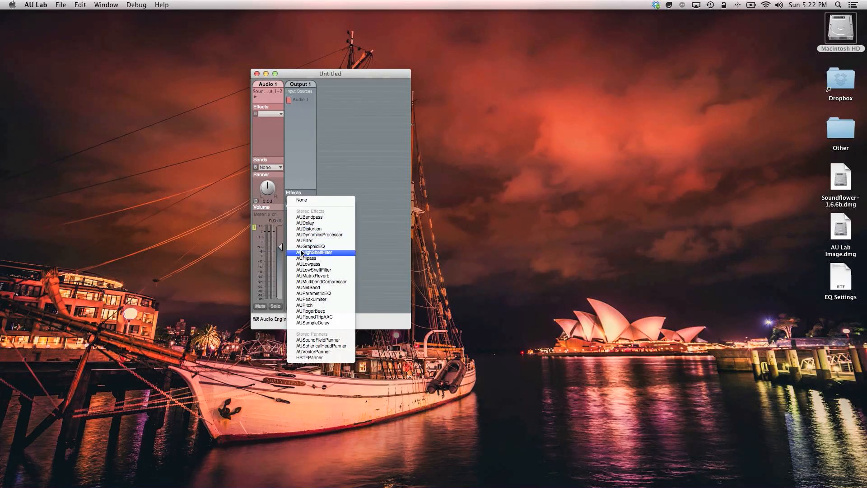
pyautogui.click(323, 246)
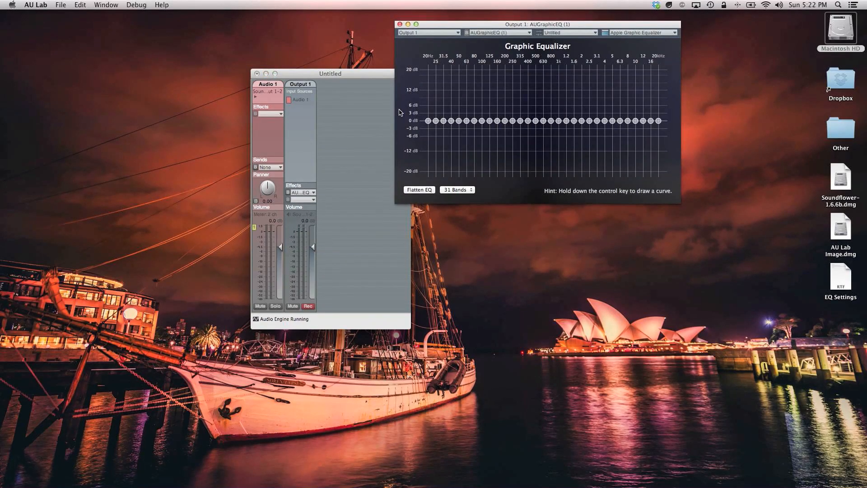
pyautogui.moveTo(348, 79); pyautogui.dragTo(275, 34)
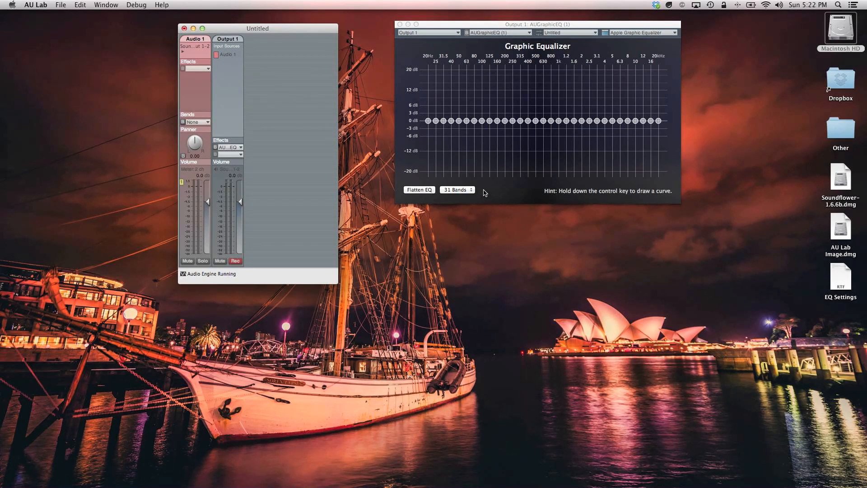
pyautogui.click(457, 189)
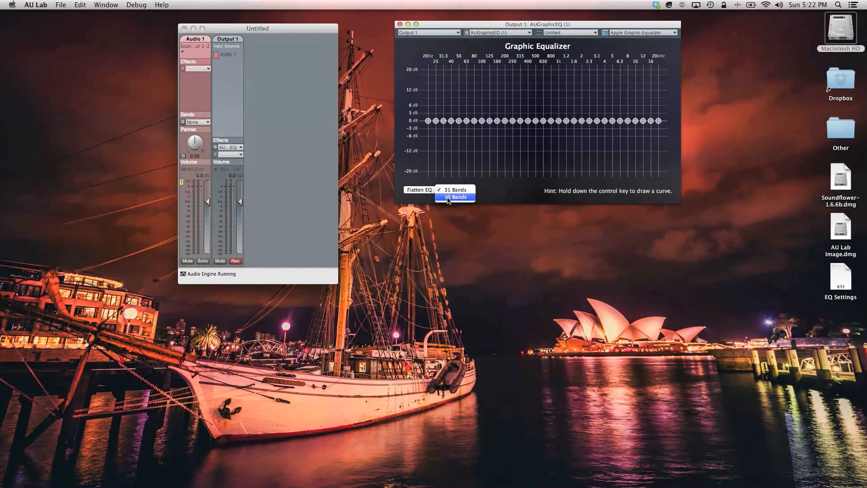
pyautogui.click(455, 198)
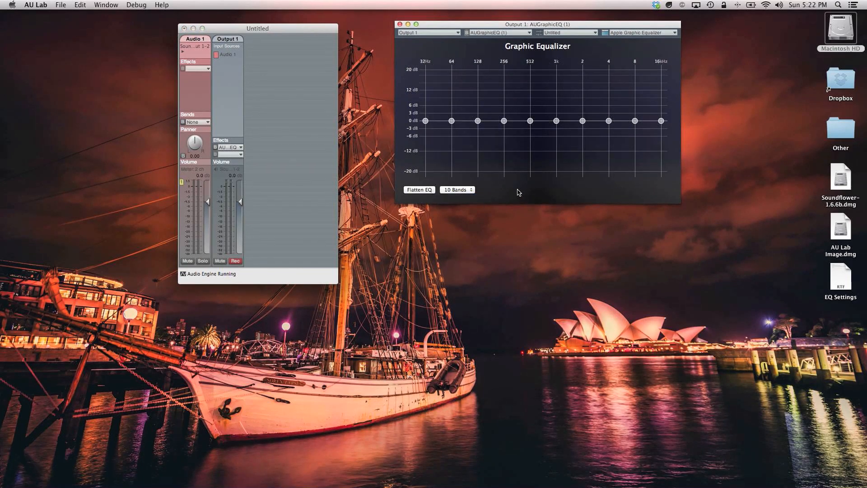
# Try a freehand curve that boosts the lowest and highest equalizer bands most, and flatten the equalizer again.
pyautogui.click(425, 120)
pyautogui.moveTo(425, 120); pyautogui.dragTo(426, 85)
pyautogui.moveTo(452, 121); pyautogui.dragTo(583, 89)
pyautogui.moveTo(609, 121); pyautogui.dragTo(635, 93)
pyautogui.moveTo(661, 120); pyautogui.dragTo(662, 89)
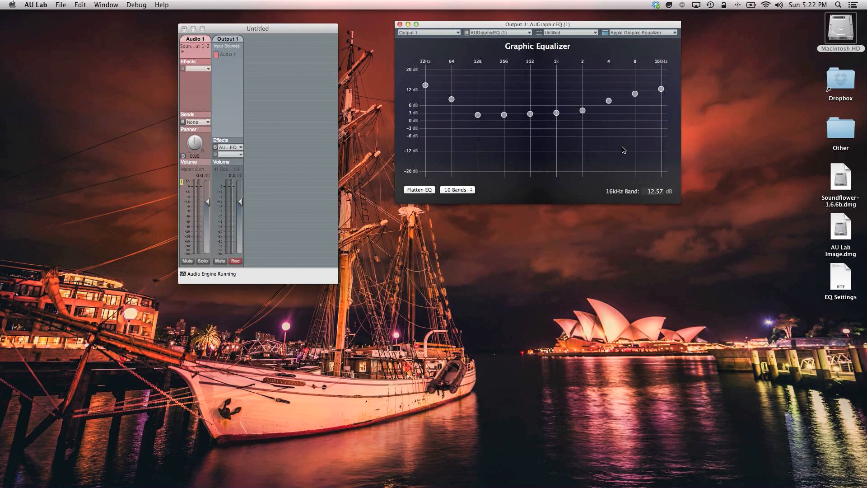
pyautogui.click(419, 190)
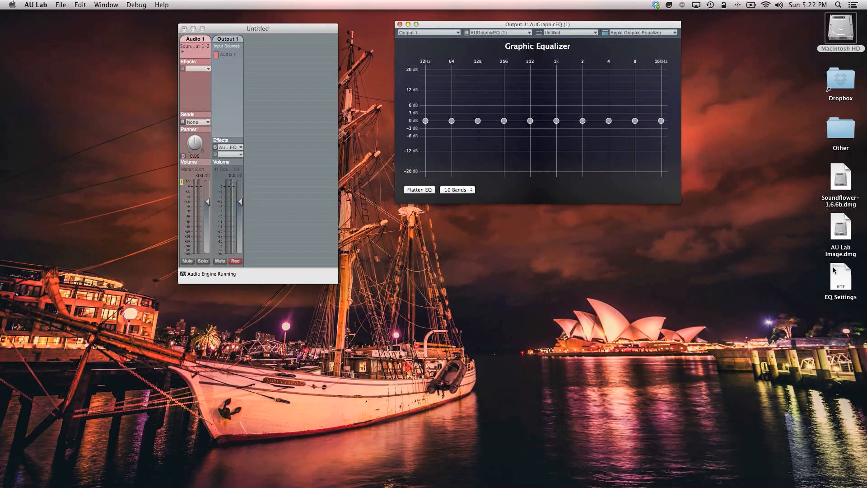
# Open the EQ Settings document from the desktop and set the equalizer's 32 Hz band to 8 dB and the 64 Hz band to 5 dB.
pyautogui.click(843, 276)
pyautogui.doubleClick(843, 276)
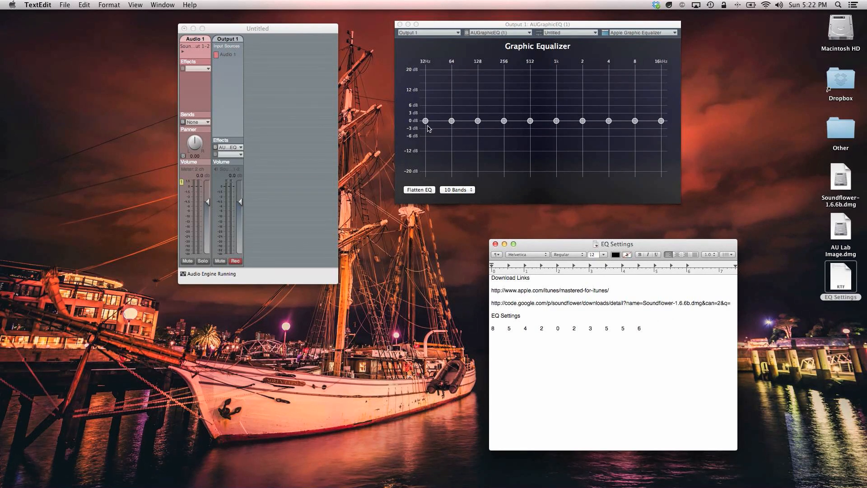
pyautogui.click(474, 136)
pyautogui.click(648, 190)
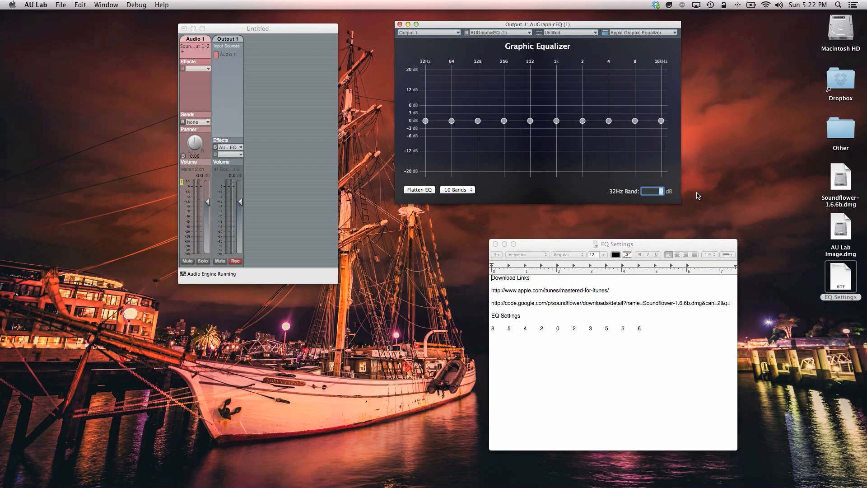
pyautogui.write('8')
pyautogui.press('Return')
pyautogui.click(451, 120)
pyautogui.write('5')
pyautogui.press('Return')
# Set the equalizer's 128 Hz band to 4 dB and the 256 Hz band to 2 dB.
pyautogui.click(477, 121)
pyautogui.click(661, 190)
pyautogui.write('4')
pyautogui.press('Return')
pyautogui.click(504, 121)
pyautogui.click(660, 190)
pyautogui.write('2')
pyautogui.press('Return')
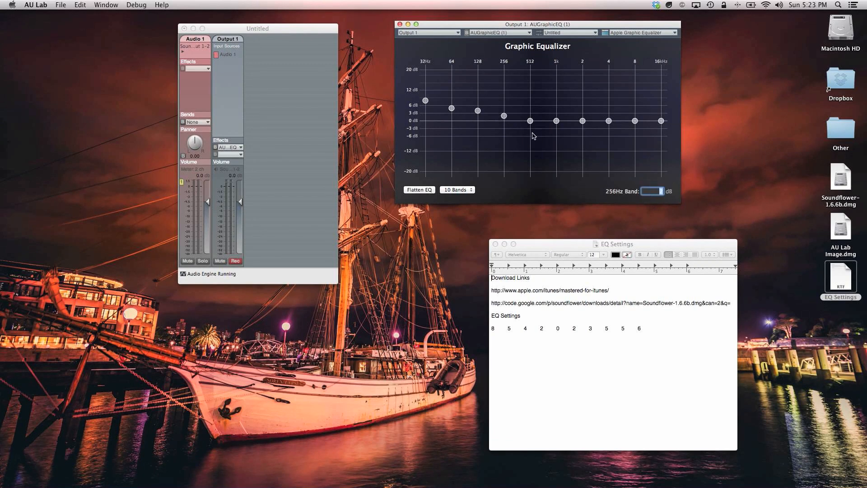
# Set the equalizer's 1 kHz band to 2 dB and the 2 kHz band to 3 dB.
pyautogui.click(556, 121)
pyautogui.click(654, 191)
pyautogui.write('2')
pyautogui.press('Return')
pyautogui.click(582, 121)
pyautogui.write('3')
pyautogui.press('Return')
# Set both the 4 kHz and 8 kHz bands of the equalizer to 5 dB.
pyautogui.click(609, 121)
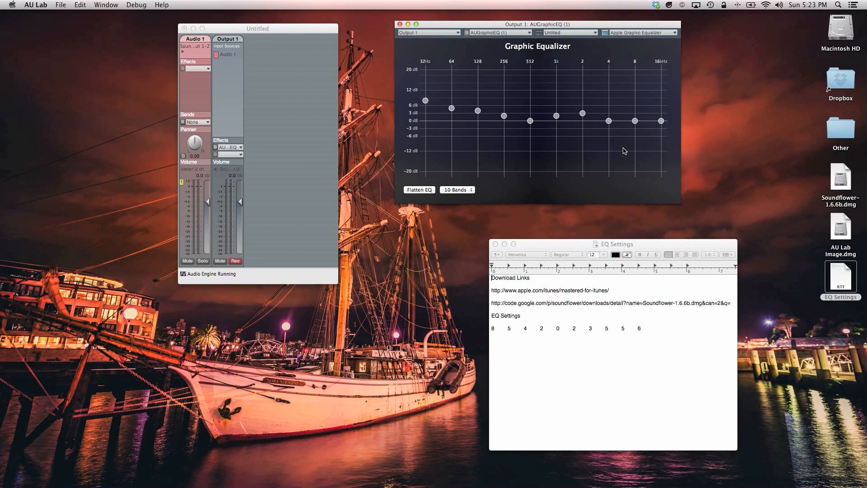
pyautogui.click(657, 190)
pyautogui.write('5')
pyautogui.press('Return')
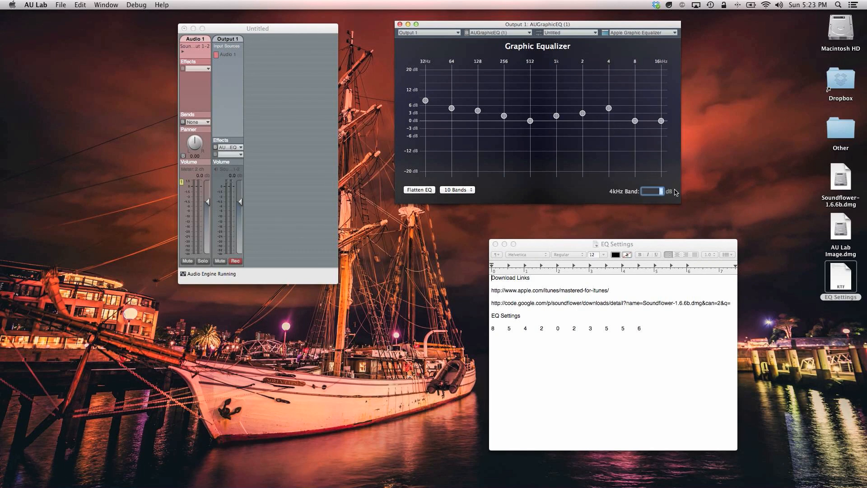
pyautogui.click(635, 121)
pyautogui.click(659, 191)
pyautogui.write('5')
pyautogui.press('Return')
# Set the equalizer's 16 kHz band to 6 dB and close the EQ Settings document.
pyautogui.click(661, 121)
pyautogui.click(660, 191)
pyautogui.write('6')
pyautogui.press('Return')
pyautogui.click(578, 287)
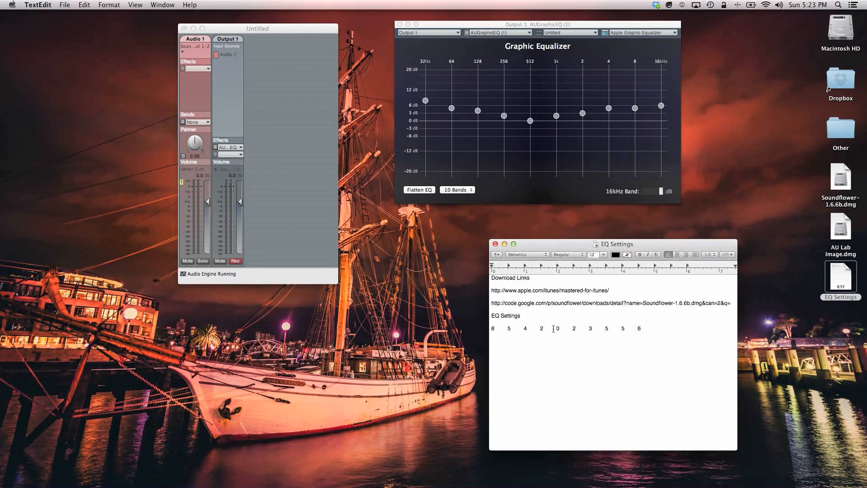
pyautogui.click(495, 245)
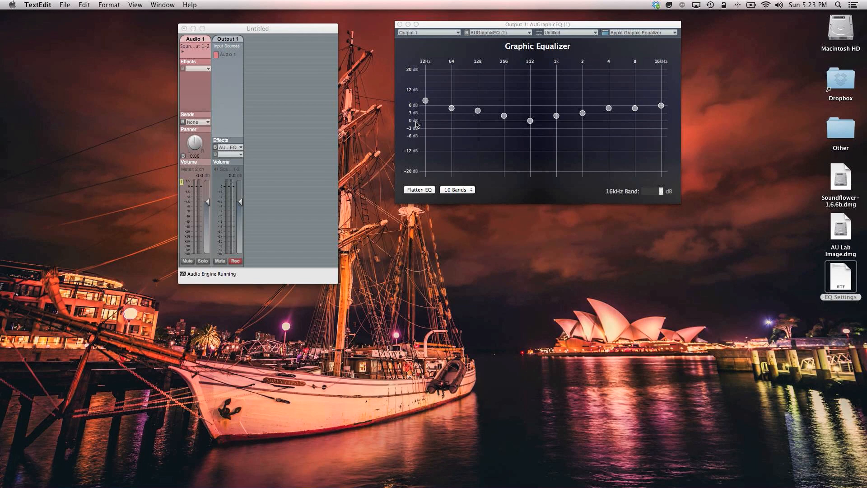
# Save the AU Lab document as Rock EQ in the AU Lab EQ Settings folder inside Documents.
pyautogui.click(307, 120)
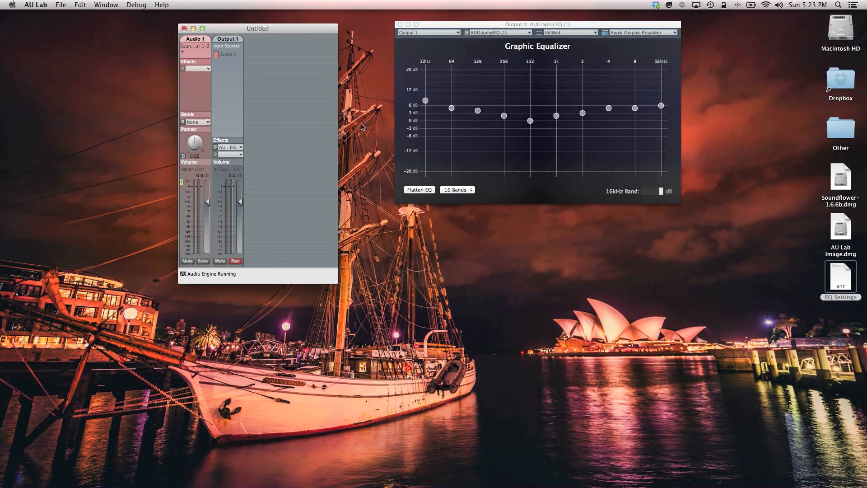
pyautogui.click(61, 5)
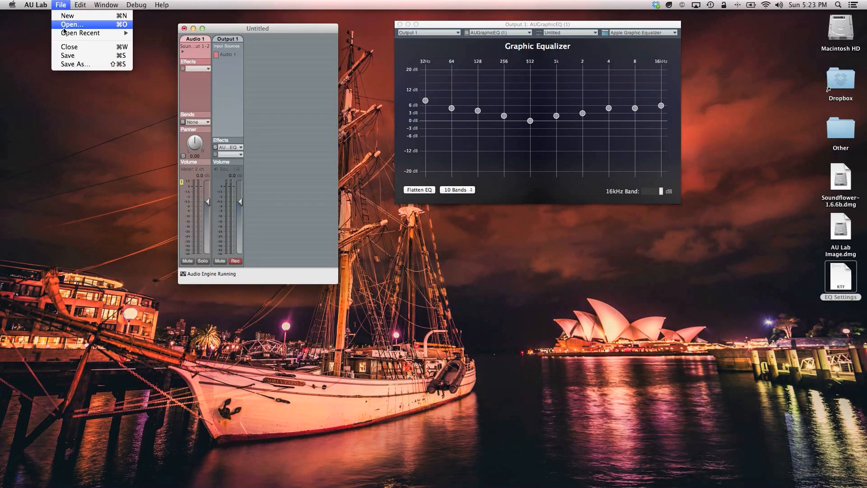
pyautogui.click(69, 55)
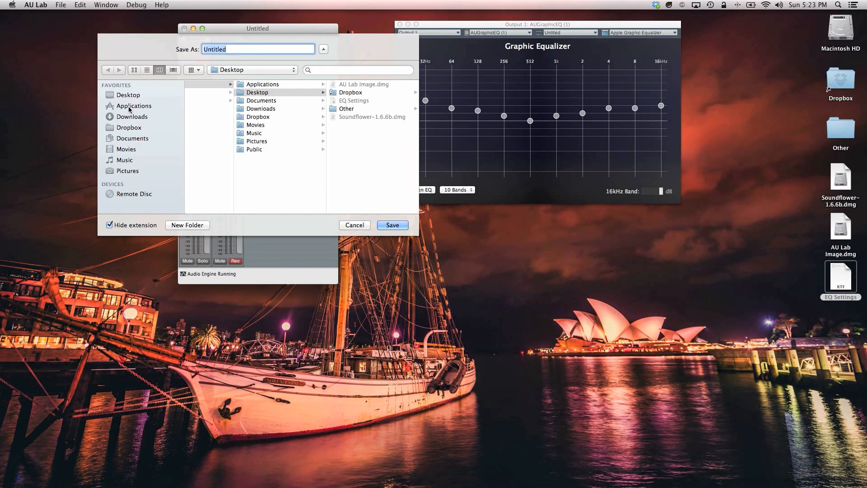
pyautogui.click(134, 138)
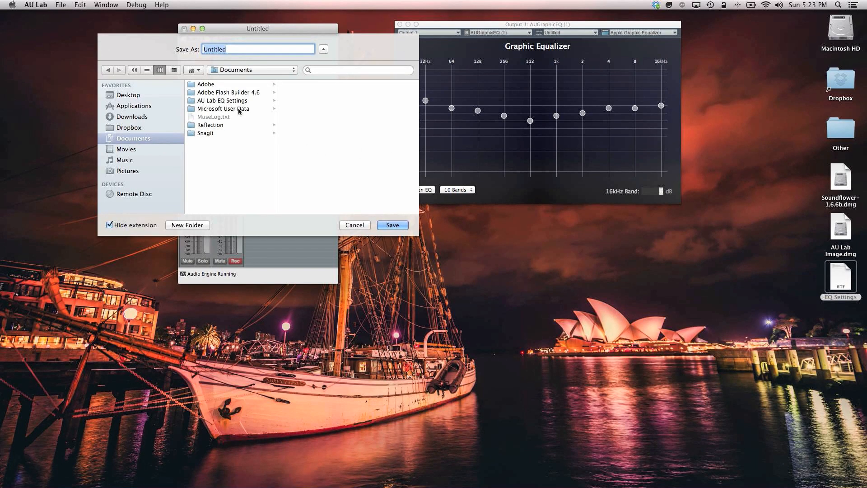
pyautogui.click(223, 101)
pyautogui.press('Tab')
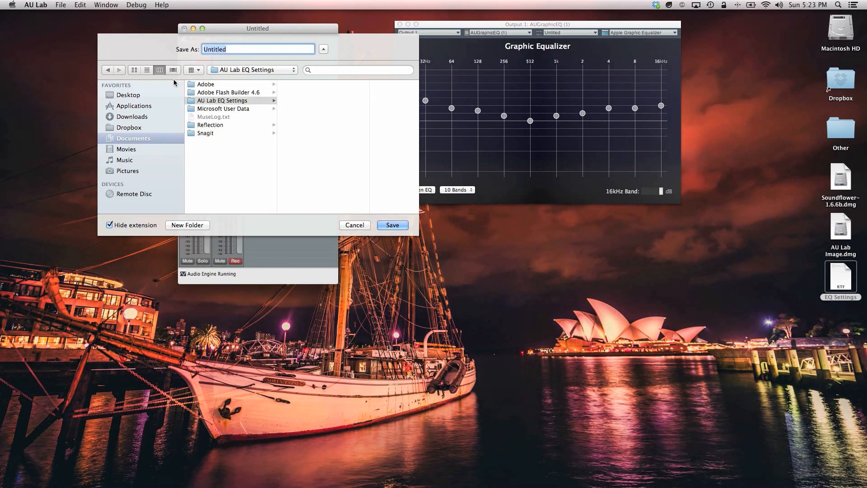
pyautogui.write('Rock EQ')
pyautogui.press('Return')
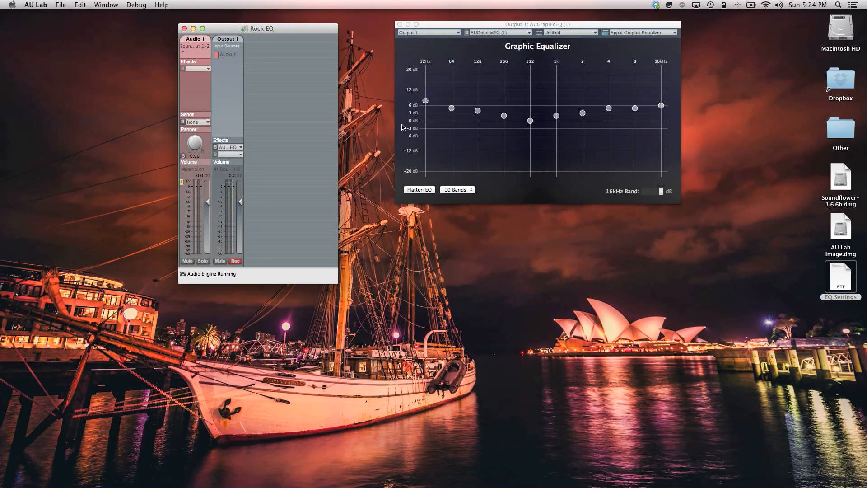
# Add the Rock EQ document to the current user's login items in System Preferences, and close System Preferences.
pyautogui.click(12, 5)
pyautogui.click(27, 48)
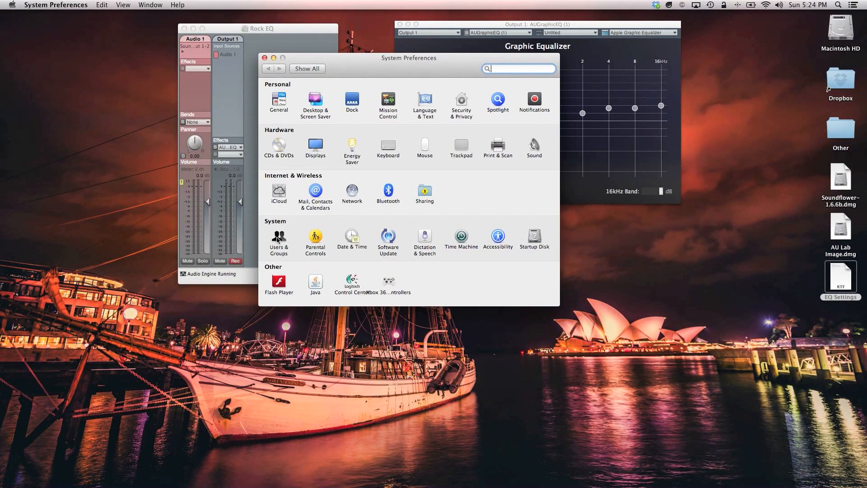
pyautogui.click(277, 238)
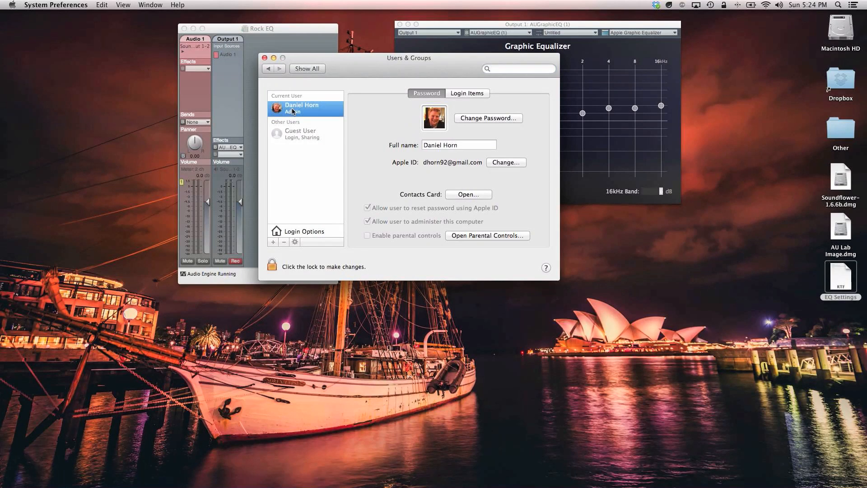
pyautogui.click(474, 95)
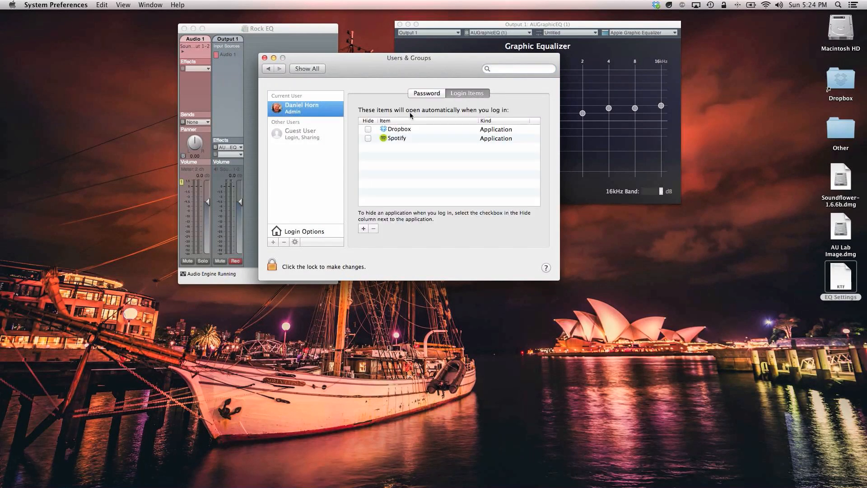
pyautogui.click(364, 230)
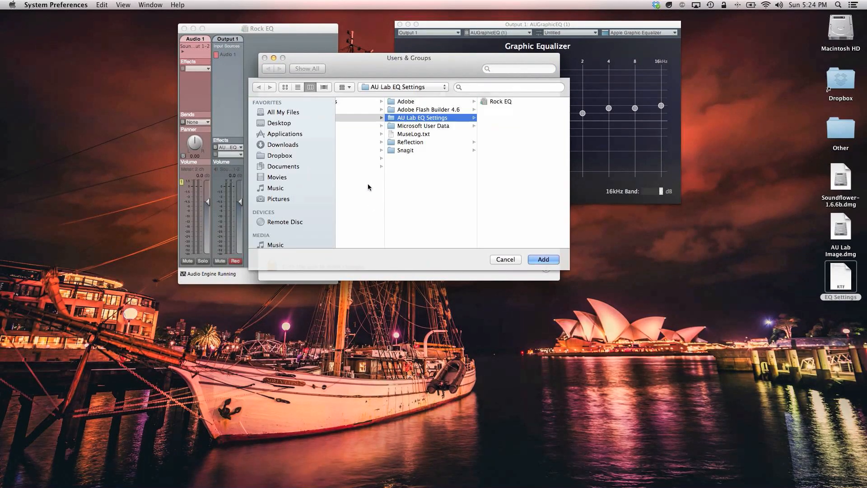
pyautogui.click(488, 102)
pyautogui.click(537, 260)
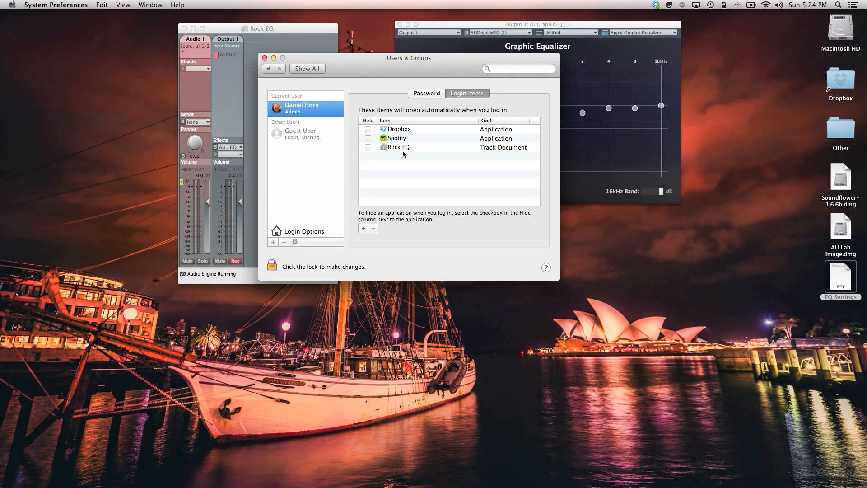
pyautogui.click(307, 68)
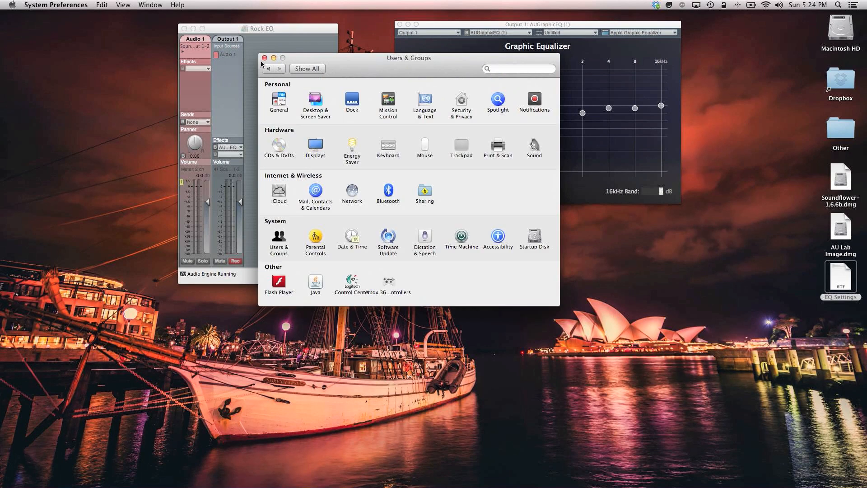
pyautogui.click(264, 58)
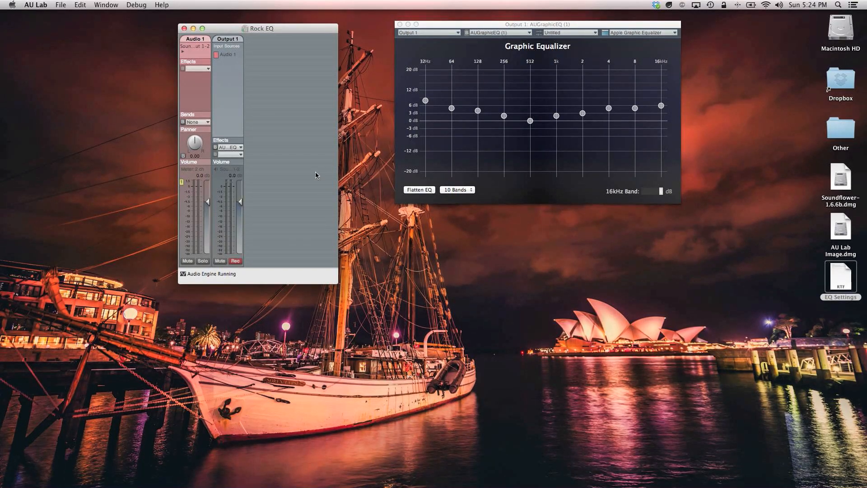
# Hide AU Lab and return to the desktop.
pyautogui.click(34, 6)
pyautogui.click(43, 56)
pyautogui.click(425, 142)
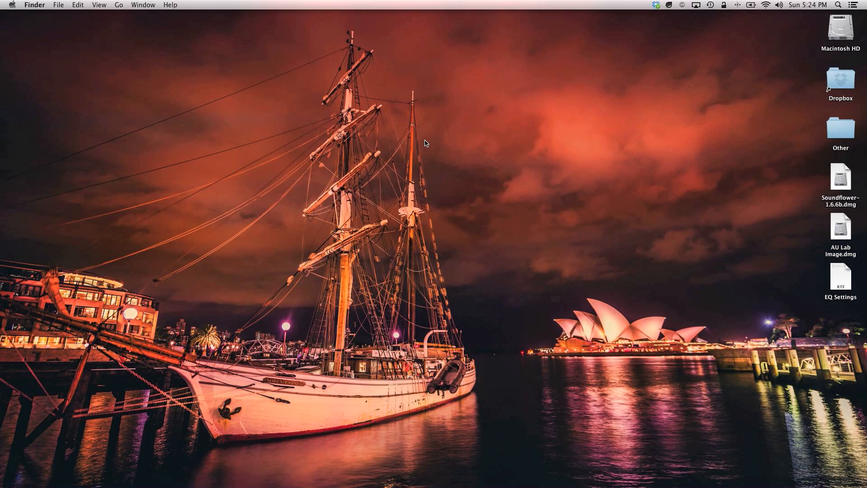